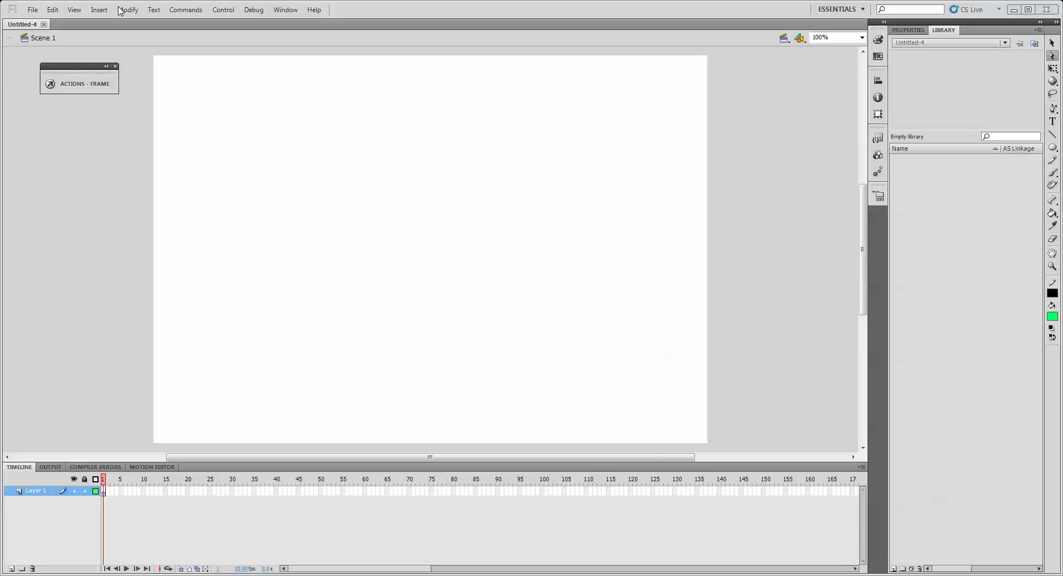
Step: Insert a new symbol named mc_happy, keeping its type as Movie Clip
click(98, 9)
click(109, 22)
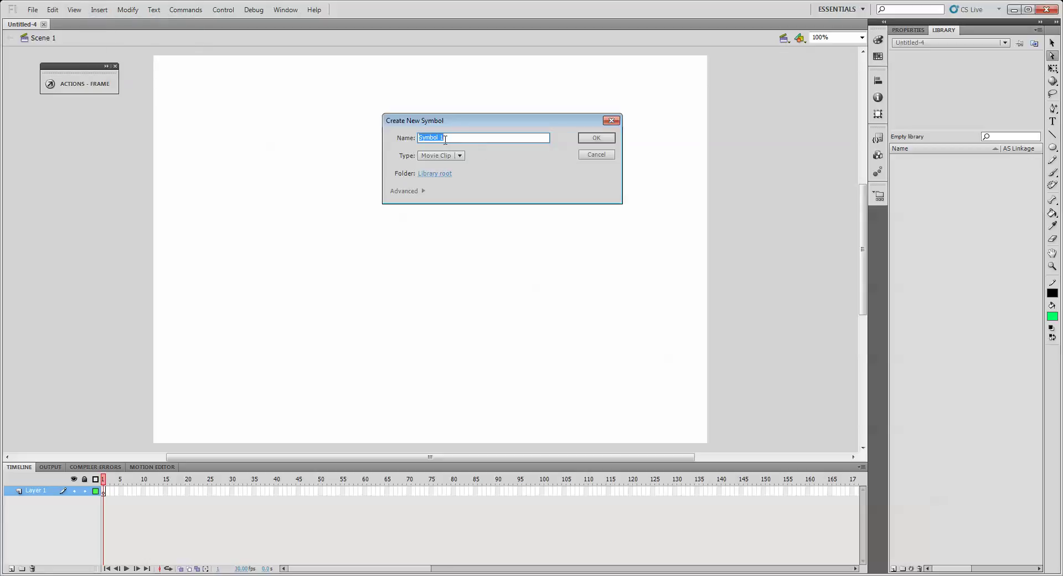
text(mc_happy)
click(428, 157)
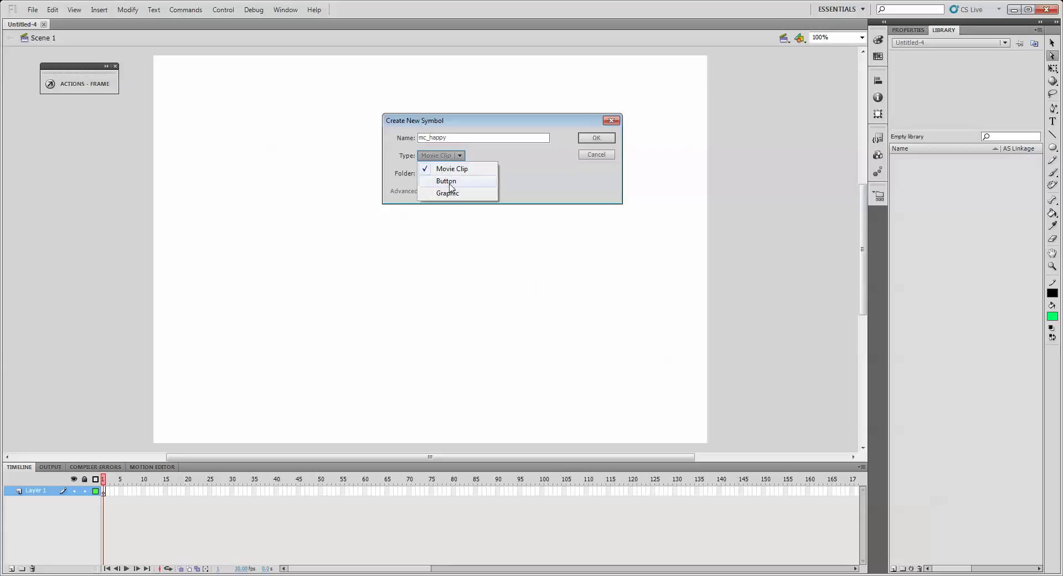
click(449, 171)
click(590, 139)
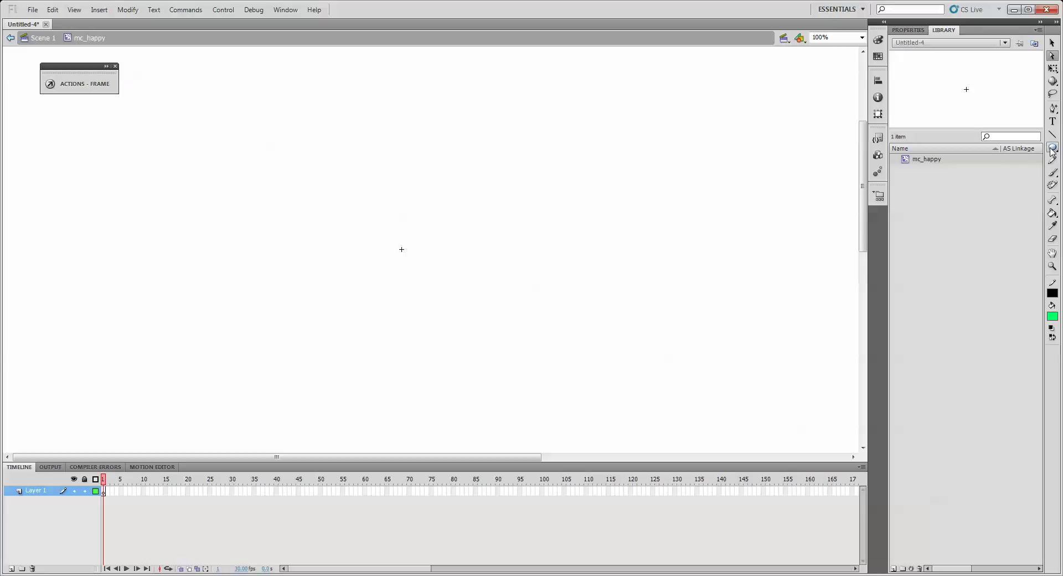
Step: Draw a yellow-filled circle near the stage centre with the Oval tool
click(1051, 316)
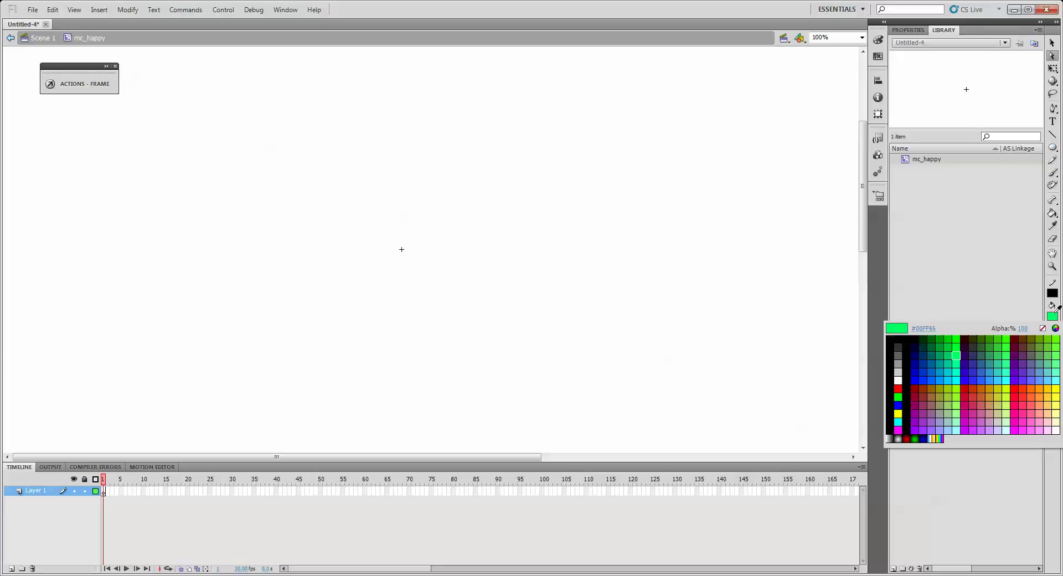
click(1057, 388)
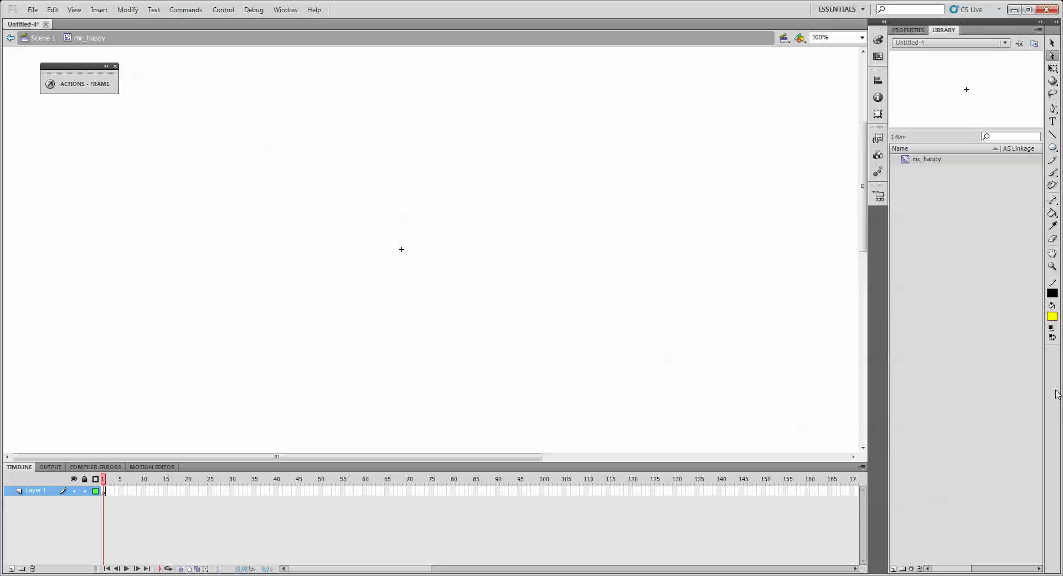
click(1052, 147)
mouse_move(376, 226)
mouse_down()
mouse_move(429, 270)
mouse_move(434, 291)
mouse_up()
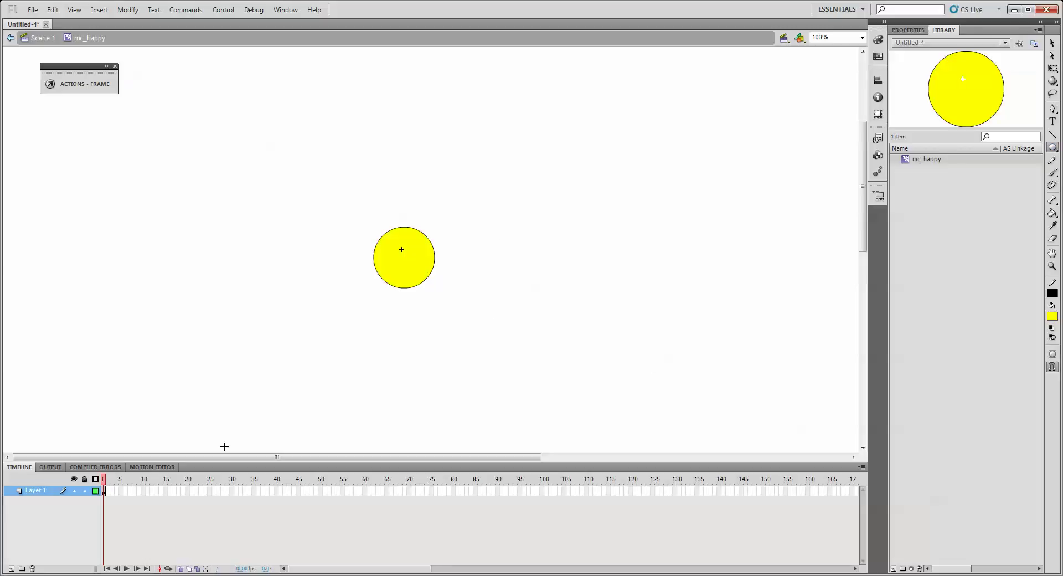
Step: Rename Layer 1 to 'face'
double_click(34, 491)
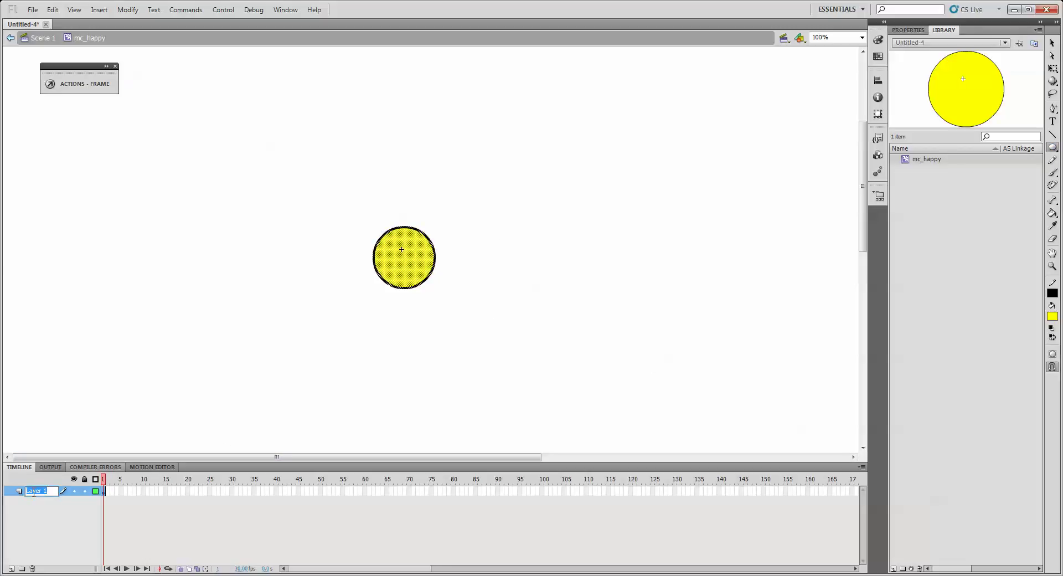
text(face)
click(37, 516)
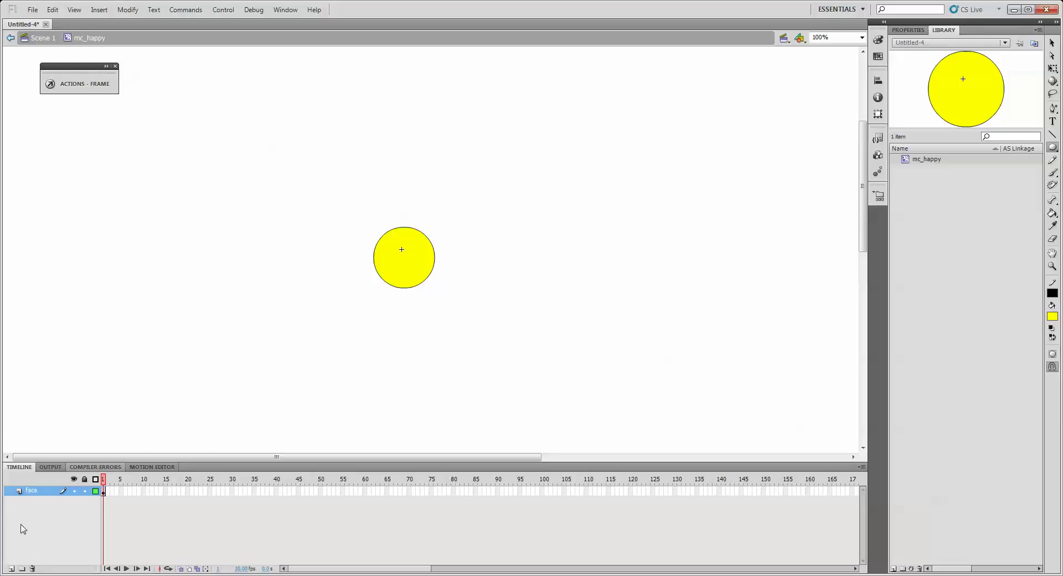
Step: Add a new layer above face and name it 'mouth'
click(11, 568)
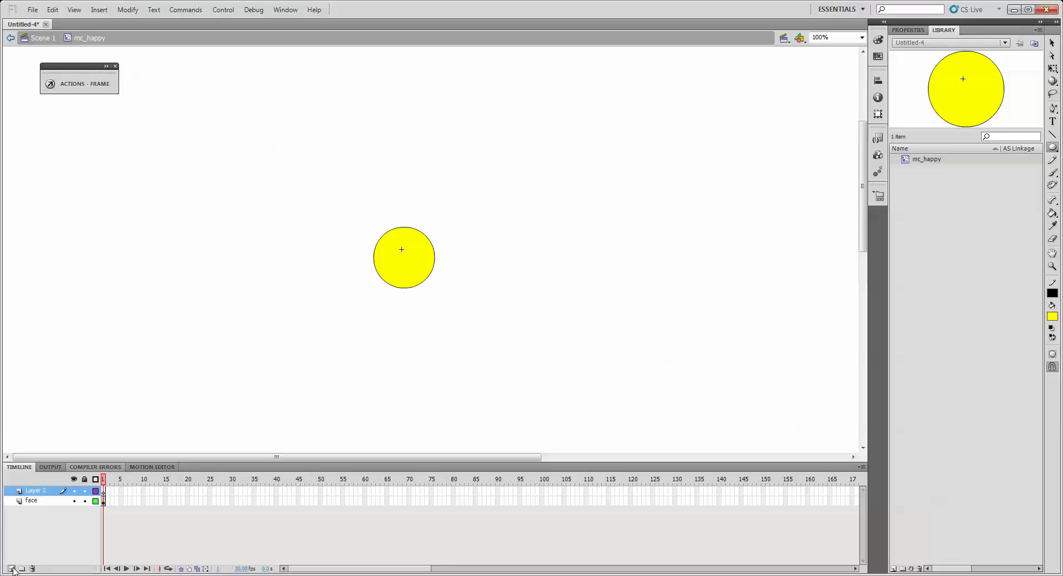
double_click(39, 491)
text(mouth)
key(Return)
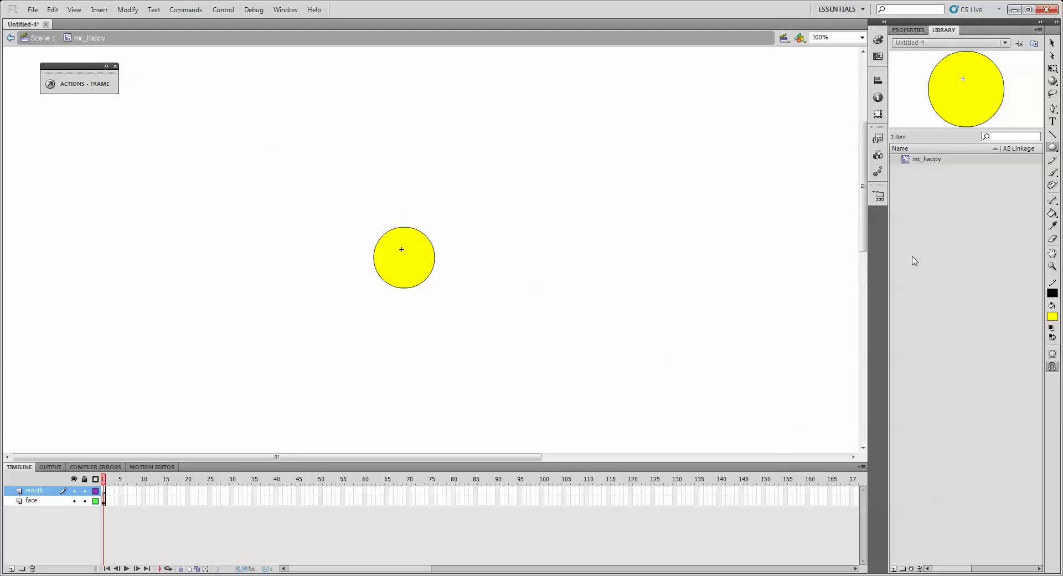
Step: Draw an upturned smile curve on the face with the Pen tool
click(1051, 109)
drag(1051, 111, 1024, 111)
drag(402, 276, 420, 280)
click(424, 266)
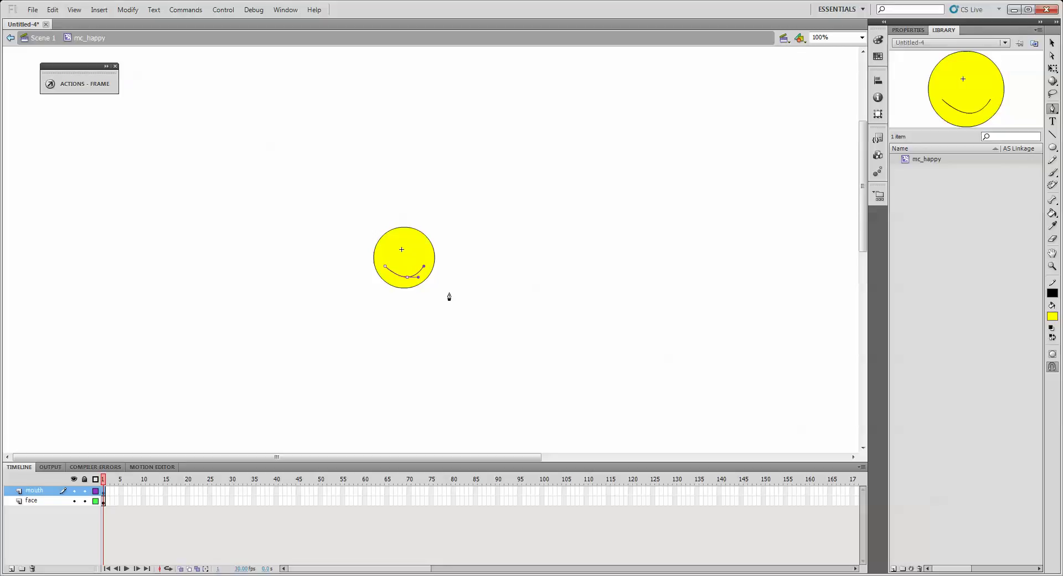
click(1050, 44)
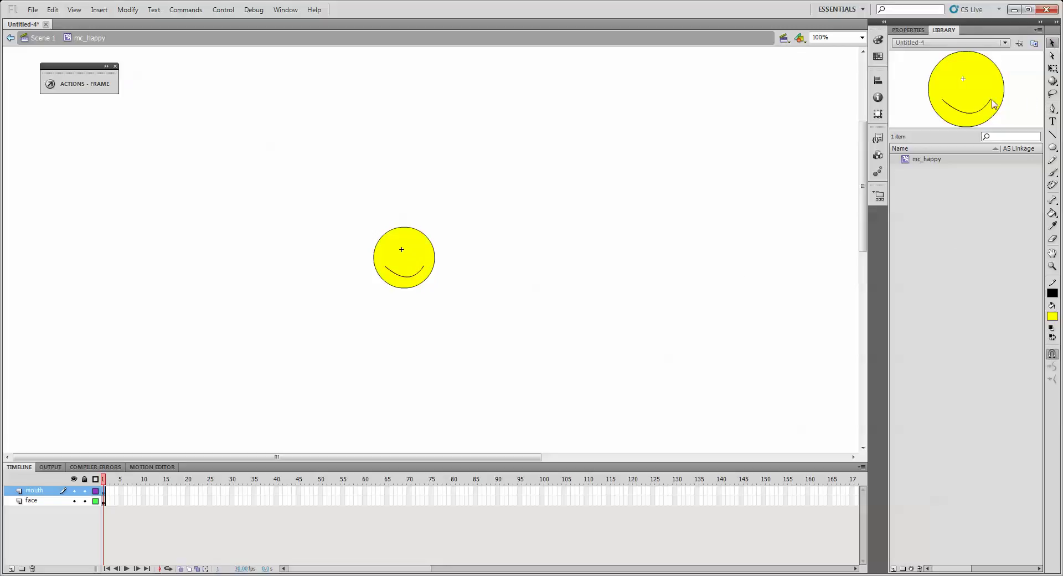
Step: Add a new layer above mouth and name it 'eyes'
click(11, 567)
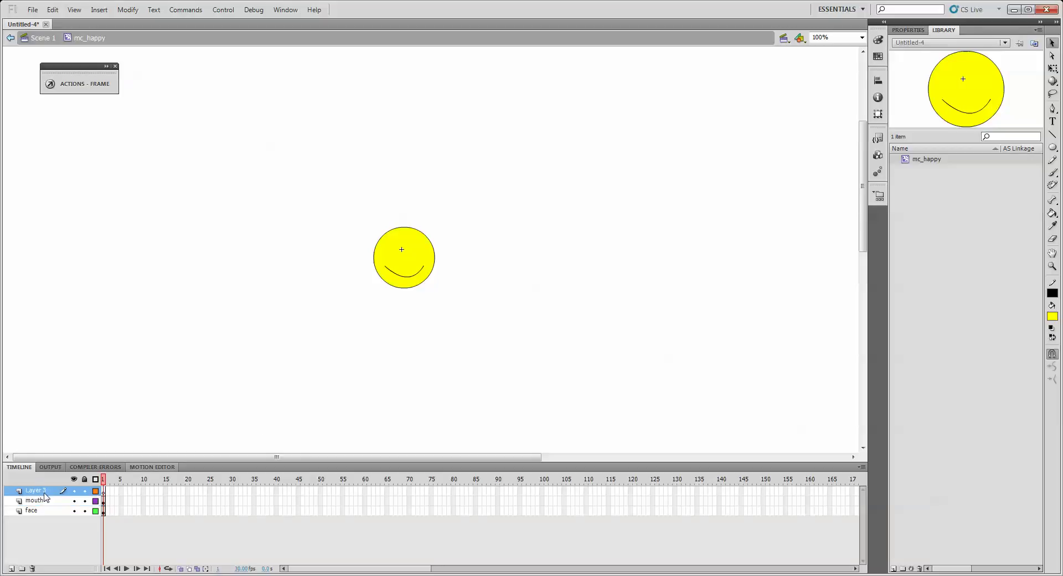
double_click(44, 492)
text(eyes)
key(Return)
Step: Draw a small black dot with no stroke as the first eye
click(1051, 293)
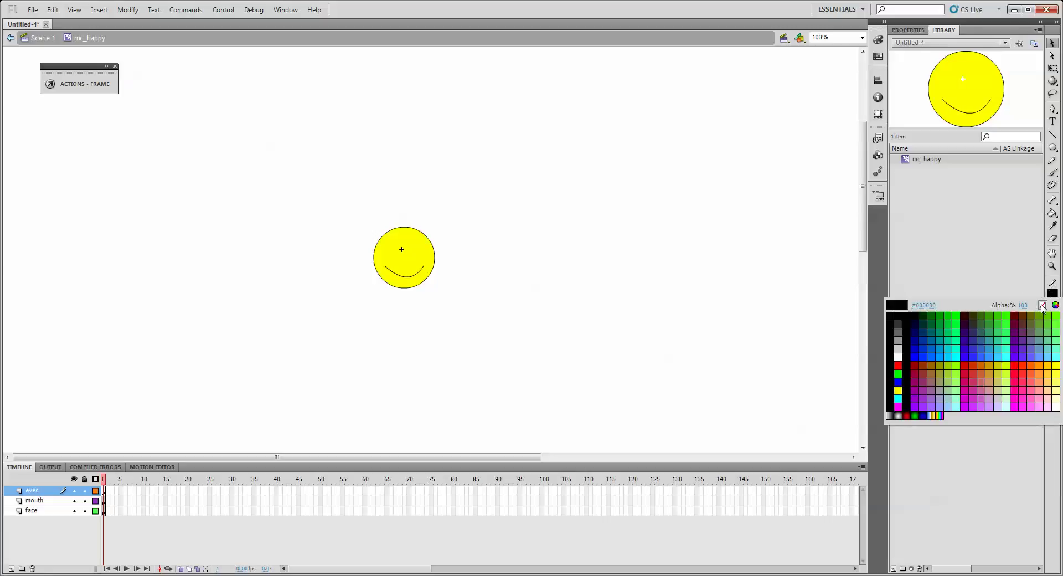
click(1042, 306)
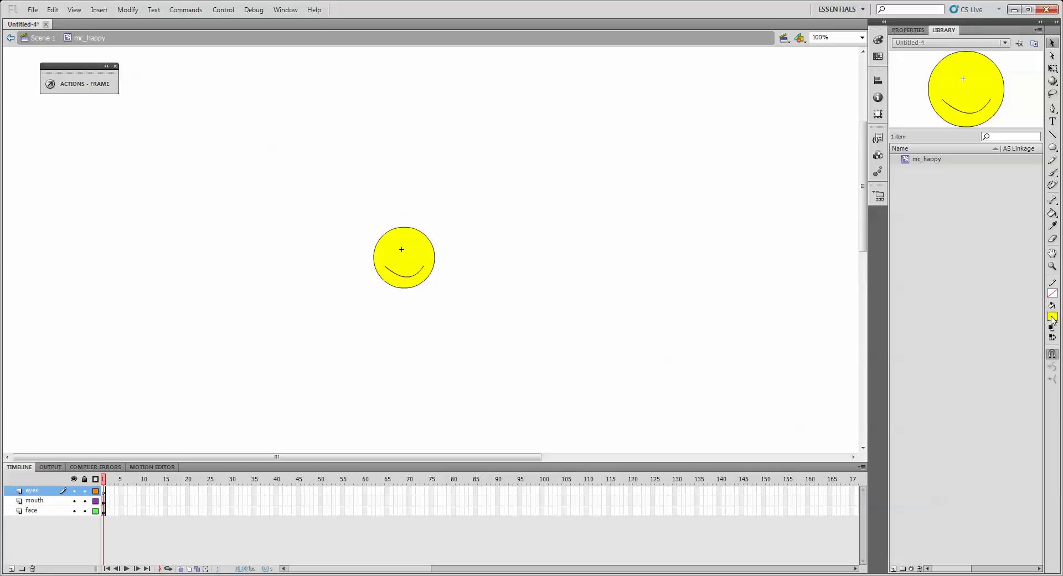
click(1052, 316)
click(894, 335)
click(1051, 147)
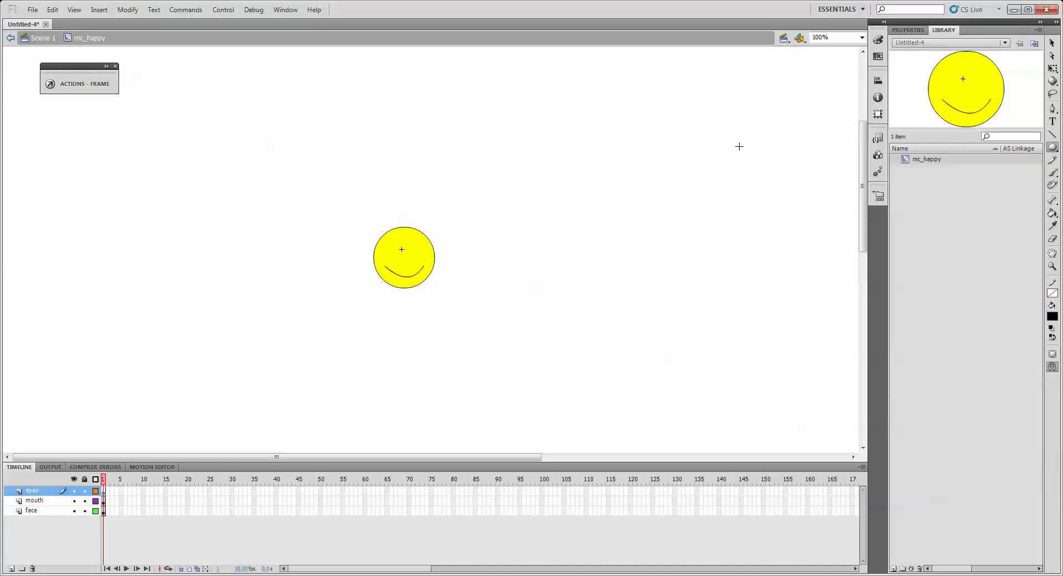
drag(385, 194, 379, 200)
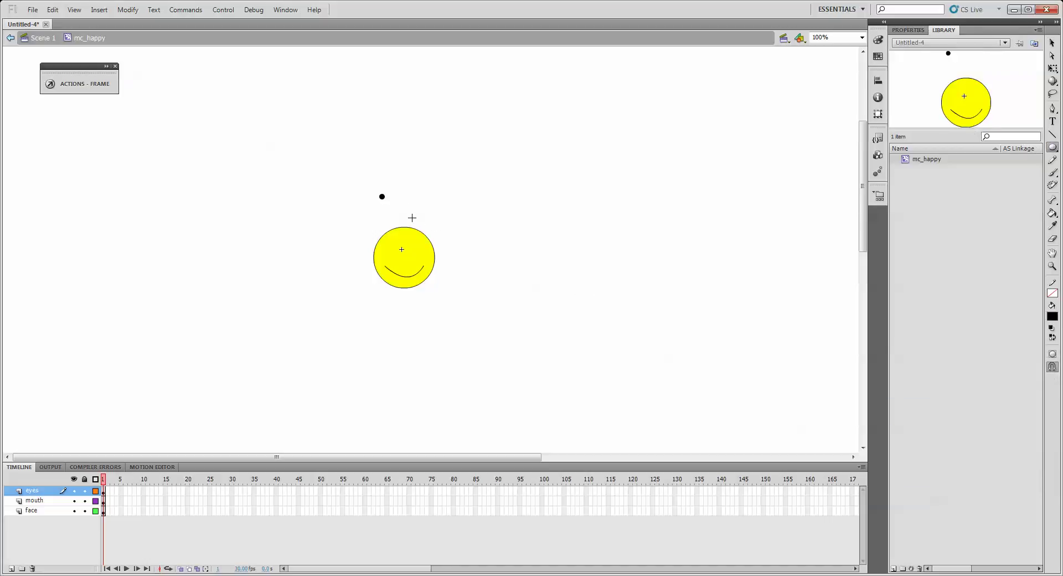
Step: Copy and paste the dot as a second eye beside the first, then select both eyes
click(1052, 43)
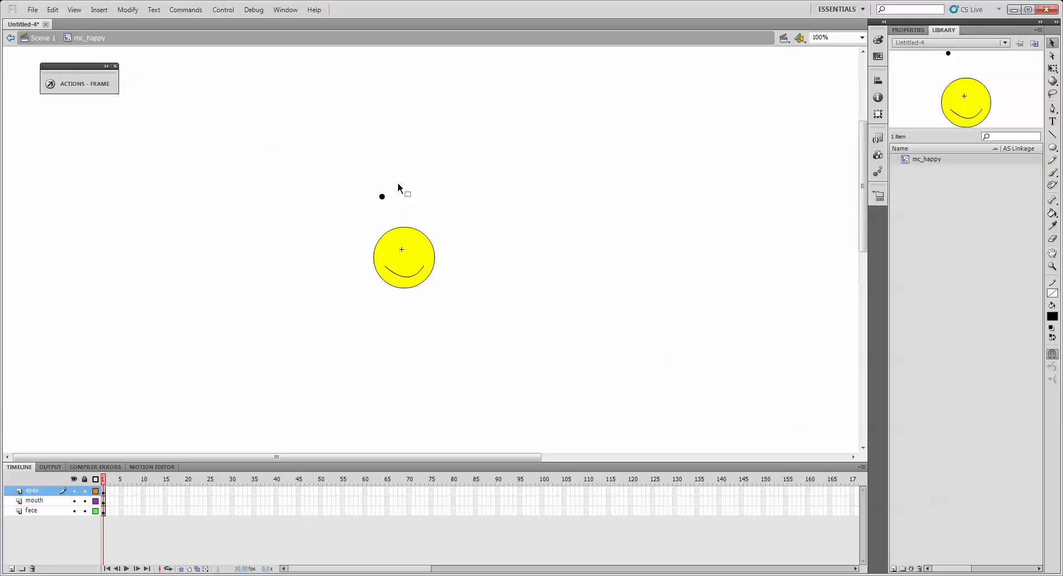
click(381, 197)
click(55, 10)
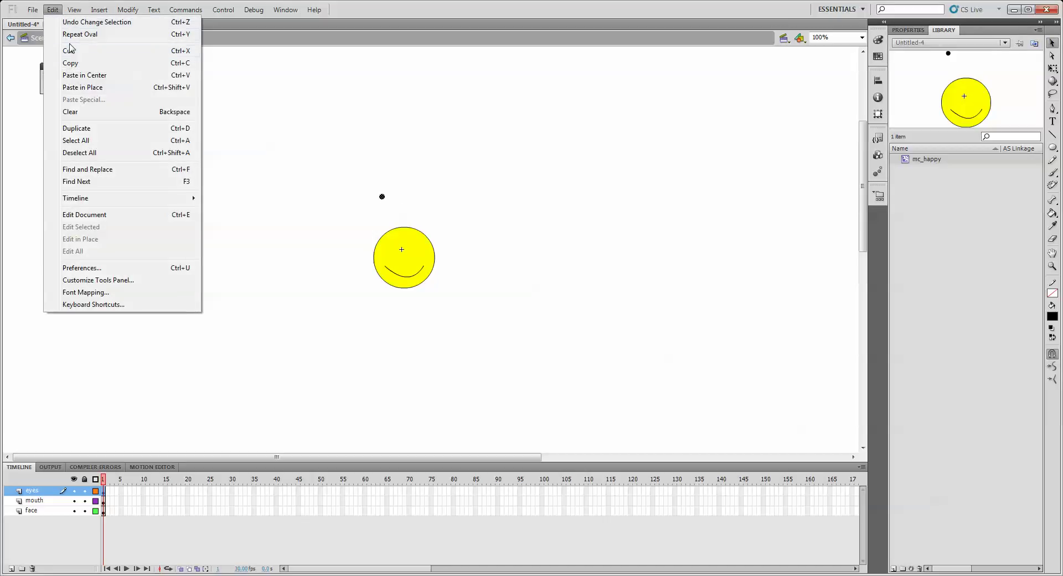
click(70, 63)
click(53, 10)
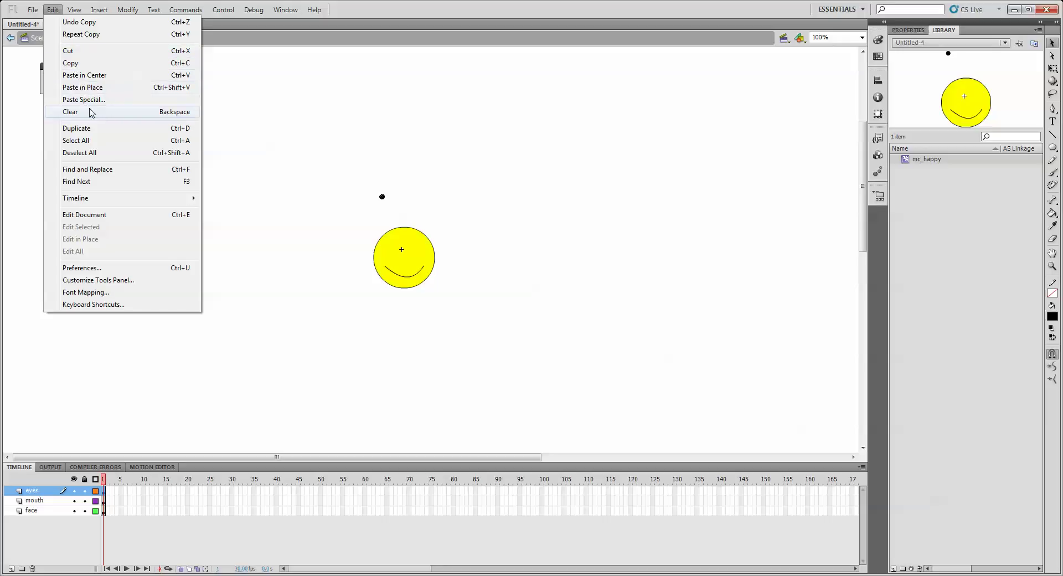
click(103, 78)
drag(432, 251, 400, 201)
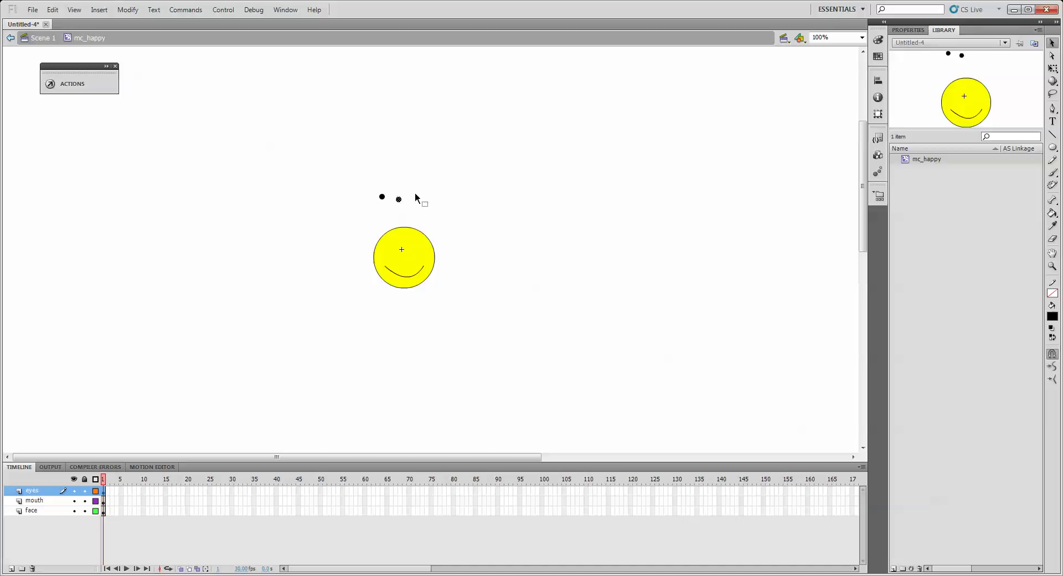
key(Up)
key(Up)
key(Up)
key(Up)
key(Up)
mouse_move(355, 174)
mouse_down()
mouse_move(396, 213)
mouse_move(410, 207)
mouse_move(417, 246)
mouse_move(409, 250)
mouse_up()
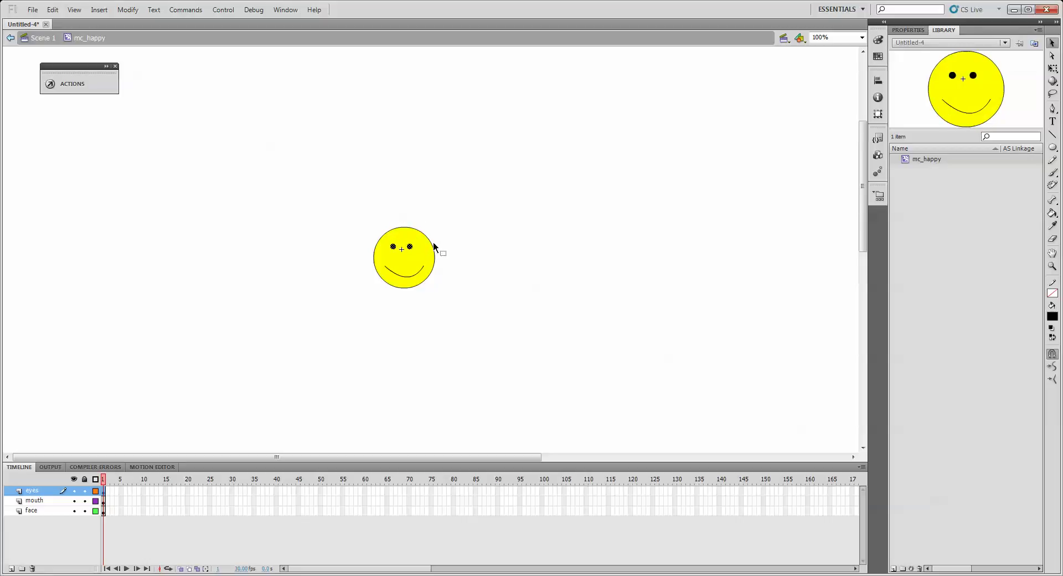
Step: Set the mouth curve's stroke thickness to 4 in the Properties panel
click(410, 277)
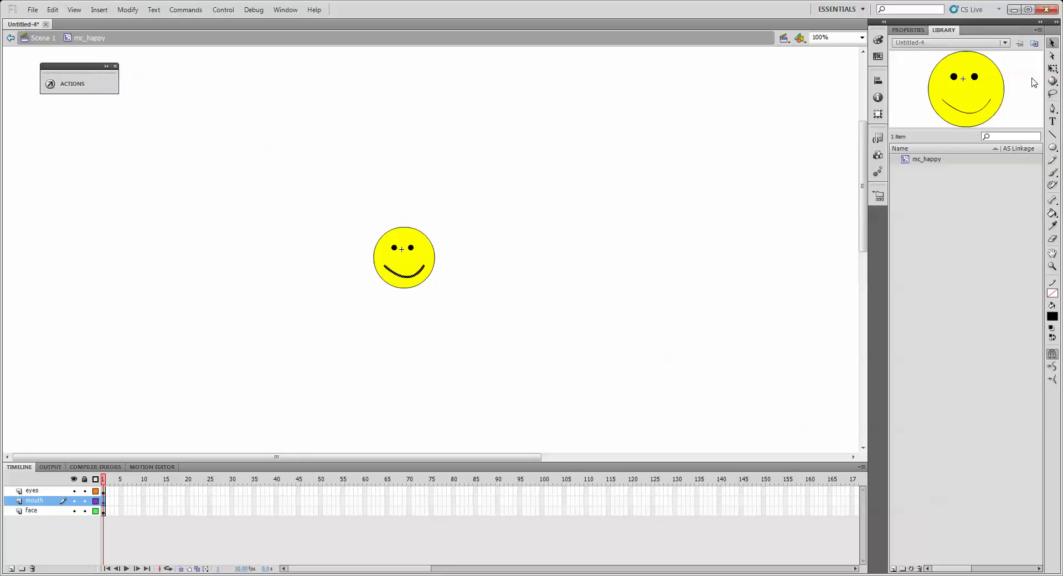
click(916, 31)
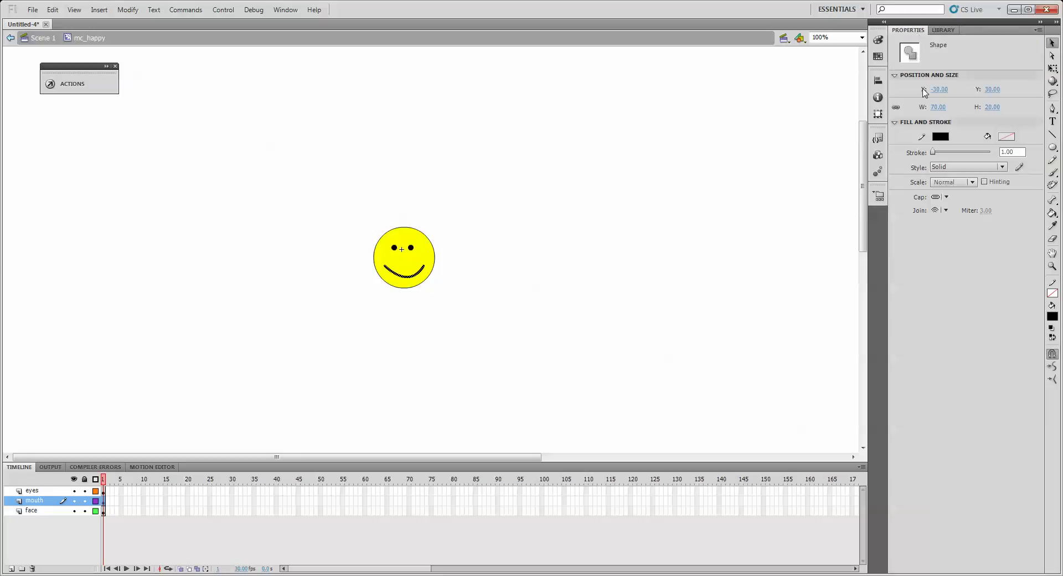
click(1010, 151)
text(4)
key(Return)
click(678, 279)
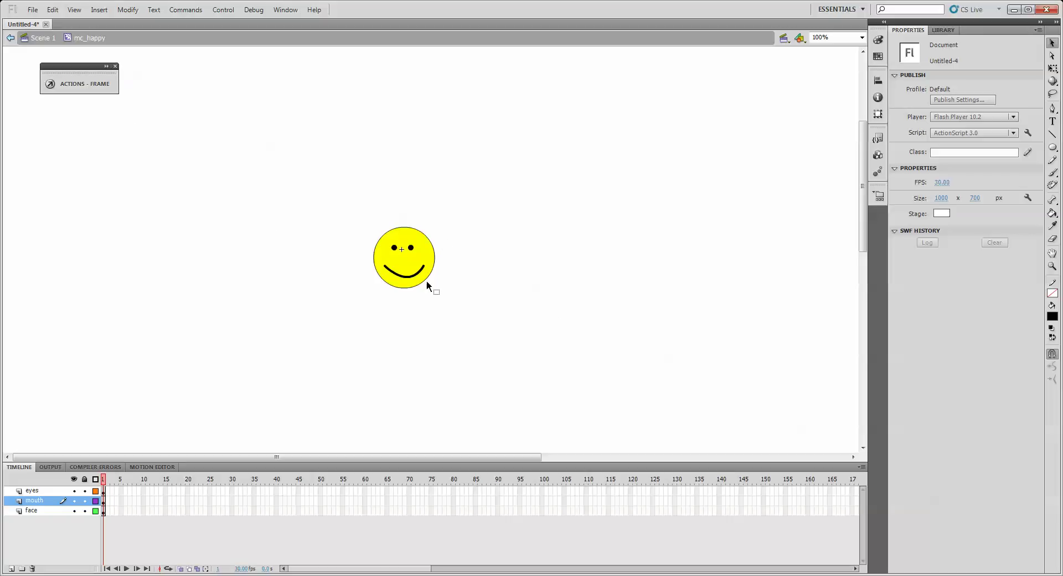
Step: Return to Scene 1 and drag mc_happy from the Library to the stage's top-left
click(43, 42)
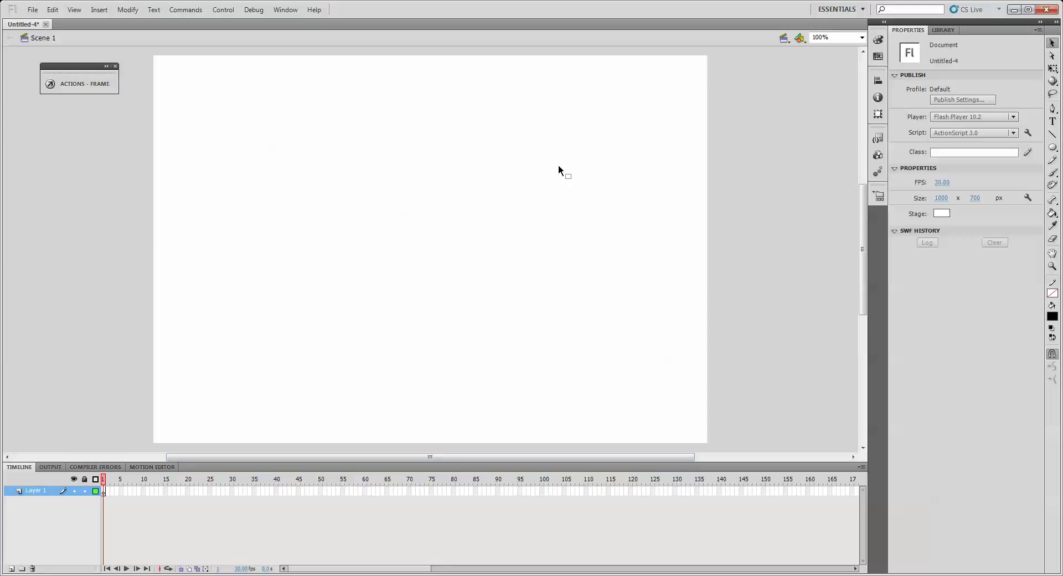
click(942, 31)
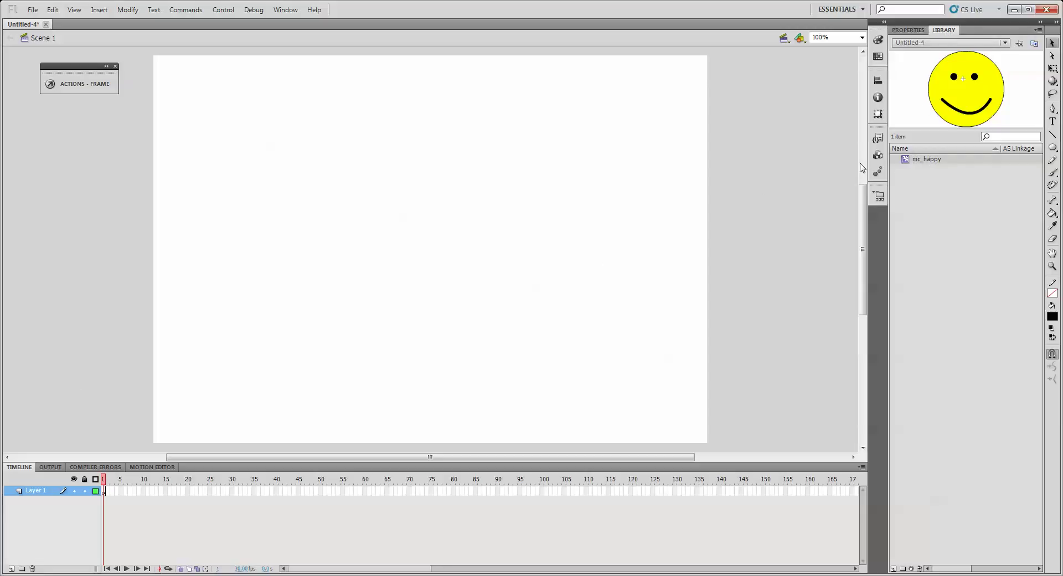
drag(905, 159, 245, 134)
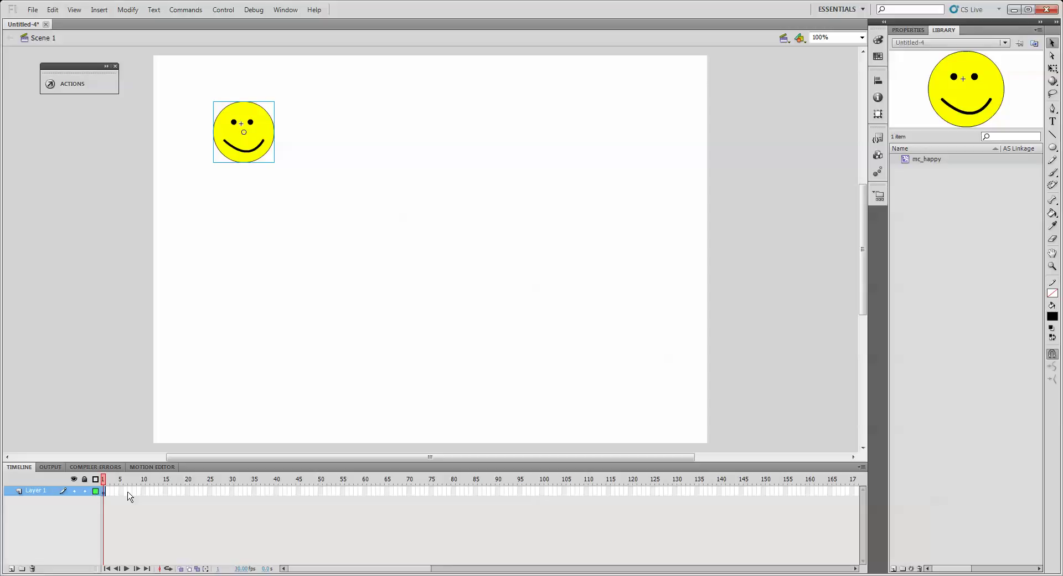
Step: Insert a frame at frame 30 to extend Layer 1
click(232, 491)
right_click(232, 491)
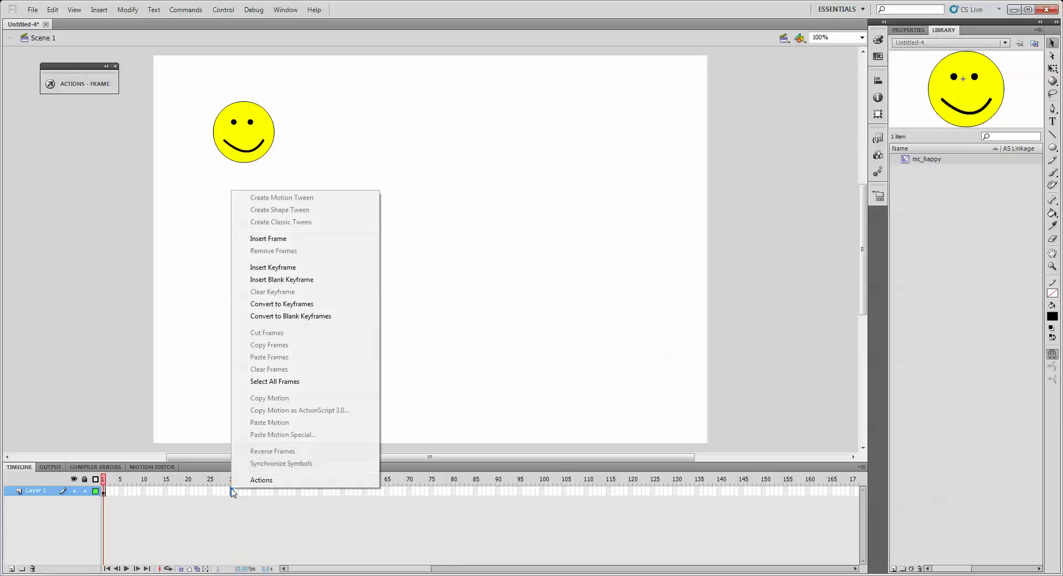
click(288, 238)
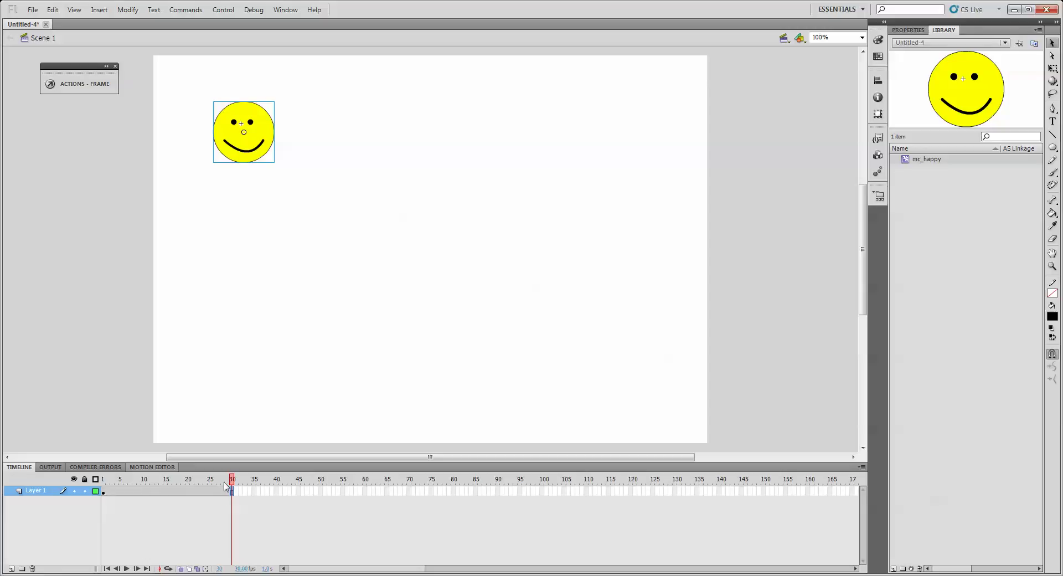
Step: Create a motion tween on Layer 1 starting from frame 1
click(103, 494)
right_click(106, 500)
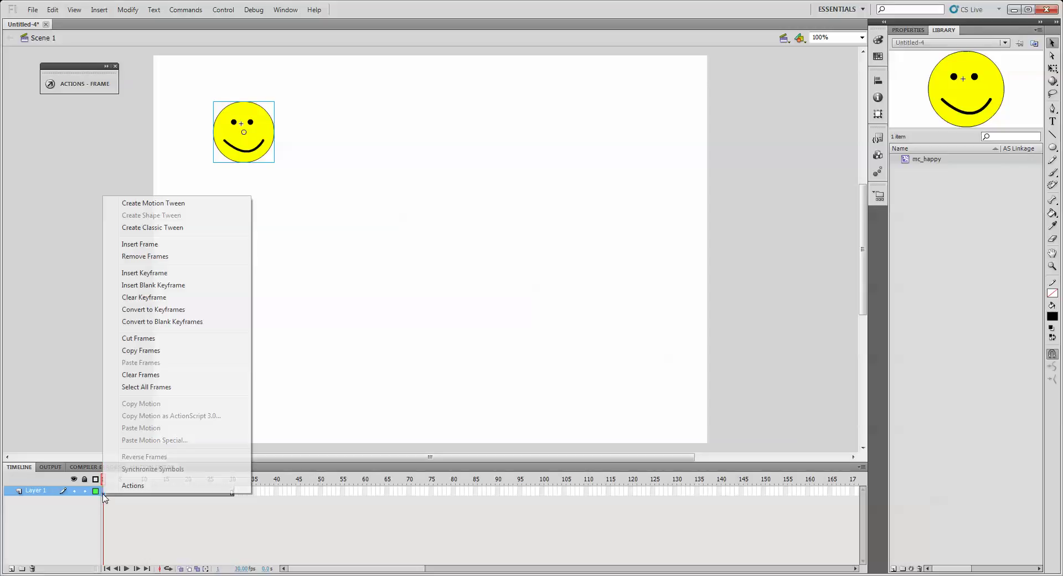
click(159, 203)
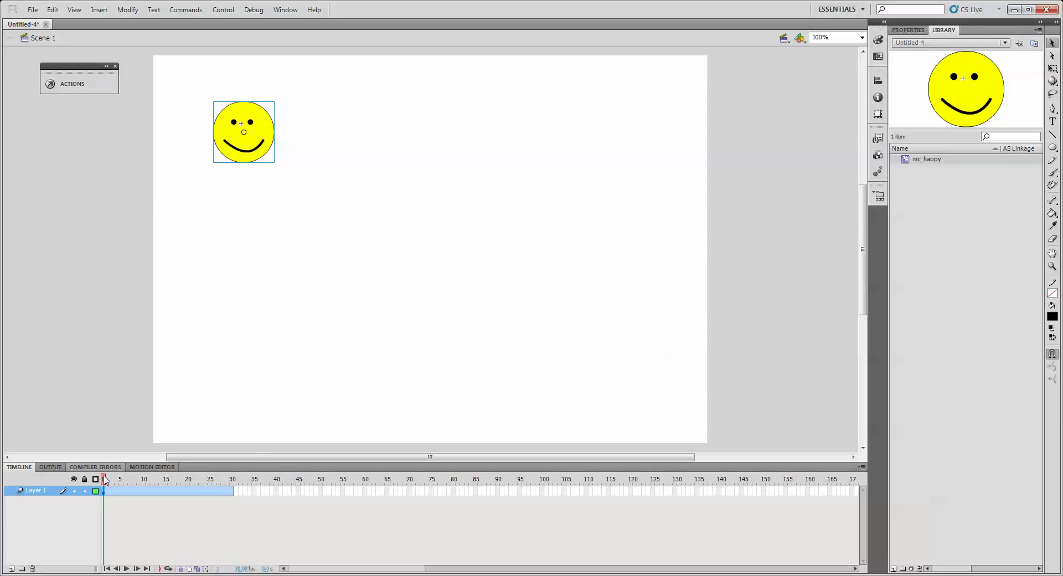
Step: Reposition the smiley at frames 12, 20 and 27 for a zigzag path, then test the movie with Ctrl+Enter
drag(105, 480, 152, 480)
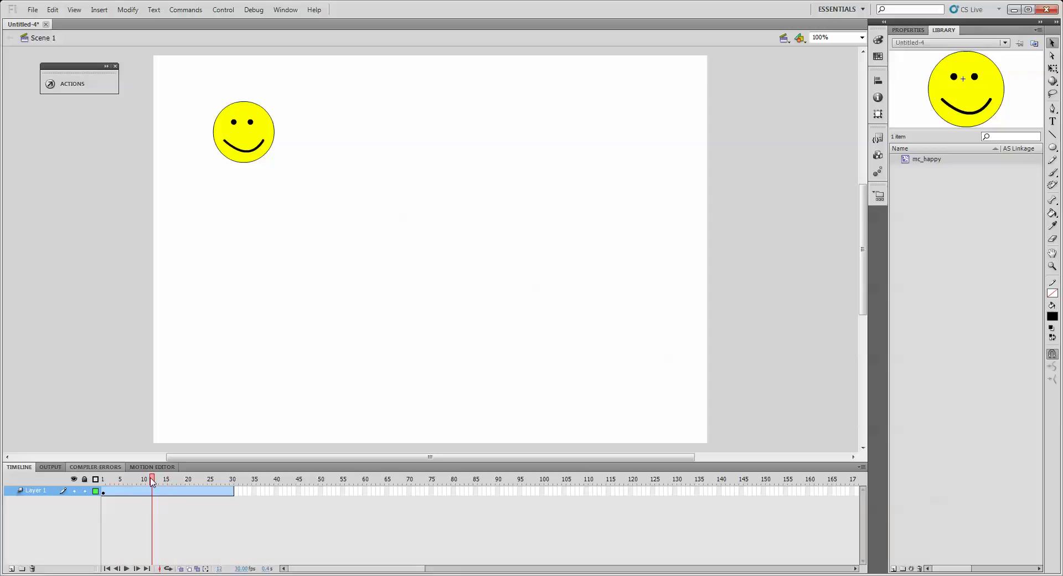
drag(238, 150, 327, 293)
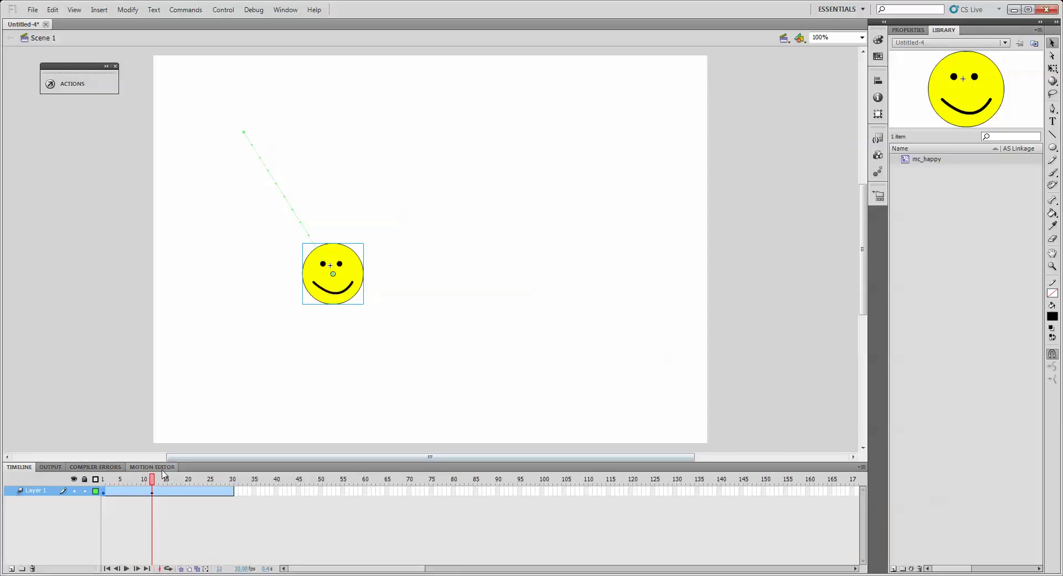
drag(153, 479, 190, 480)
drag(337, 293, 447, 197)
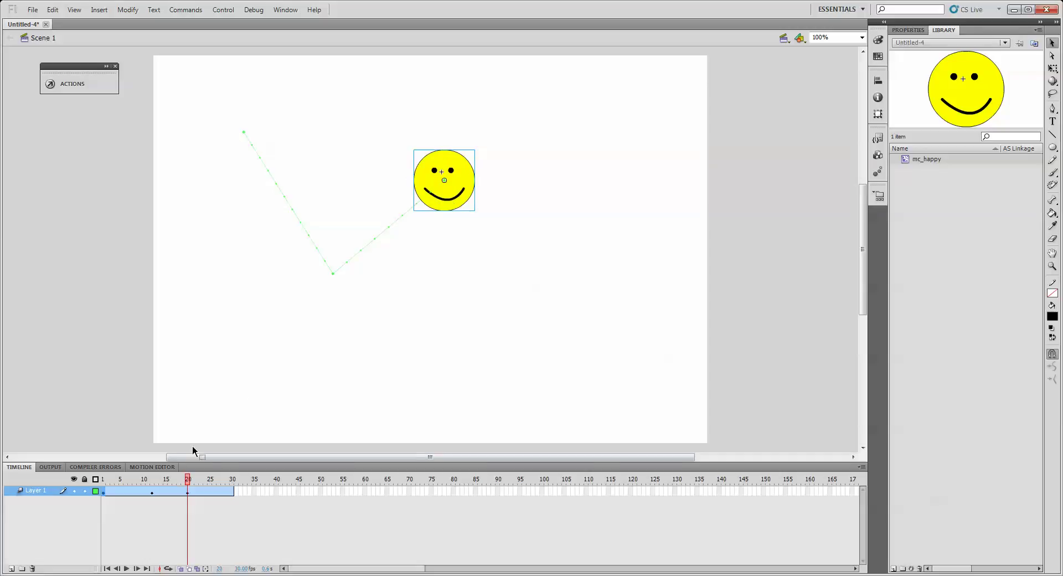
drag(189, 480, 218, 479)
drag(449, 195, 569, 329)
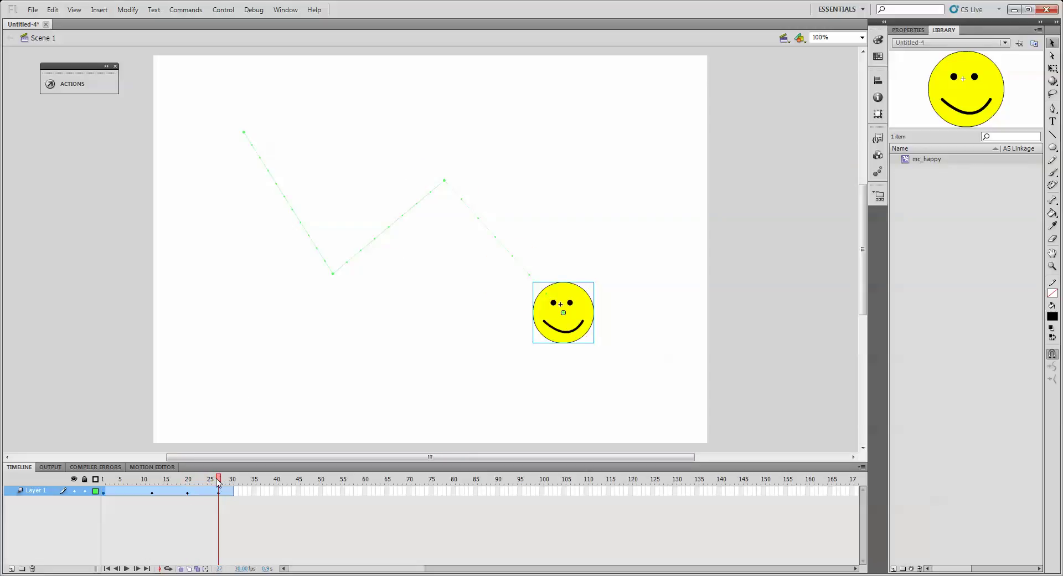
drag(218, 482, 65, 496)
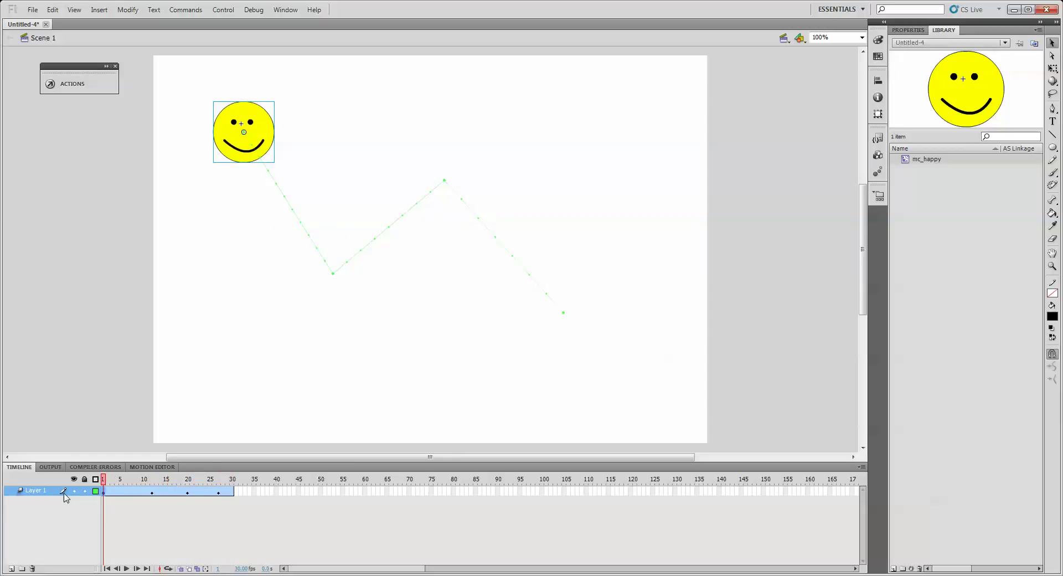
key(ctrl+Return)
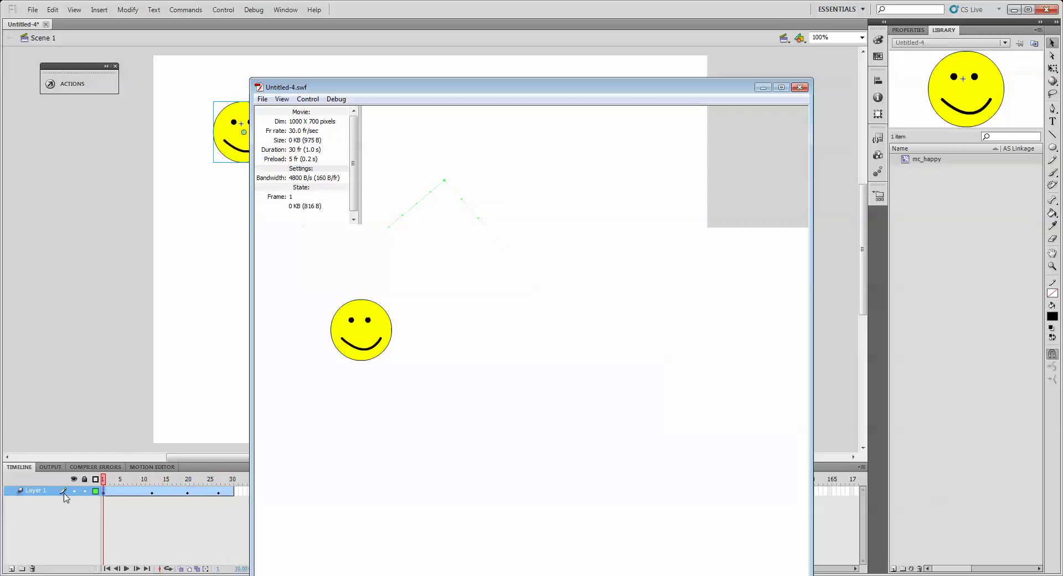